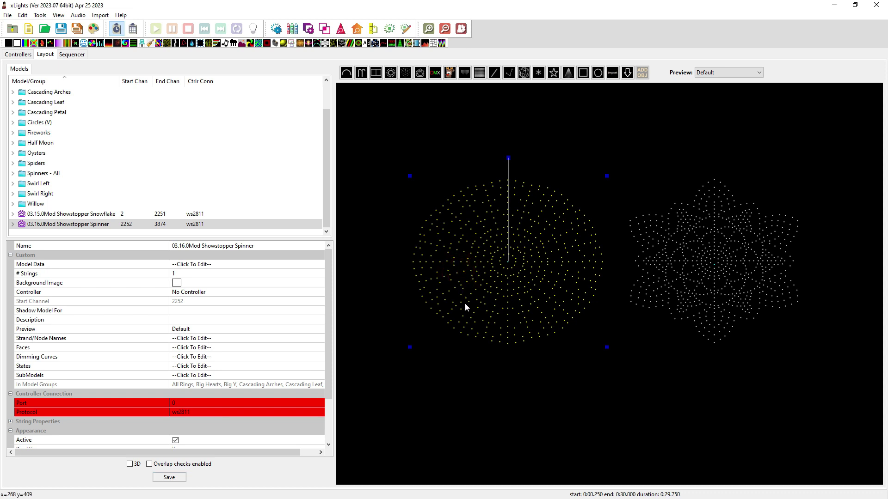
Step: Select the Showstopper Spinner model and open its SubModels editor
click(688, 257)
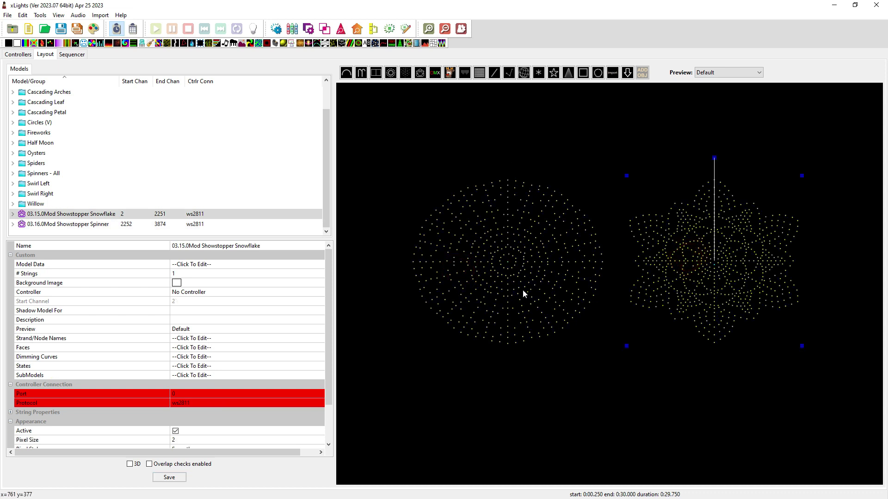
click(494, 280)
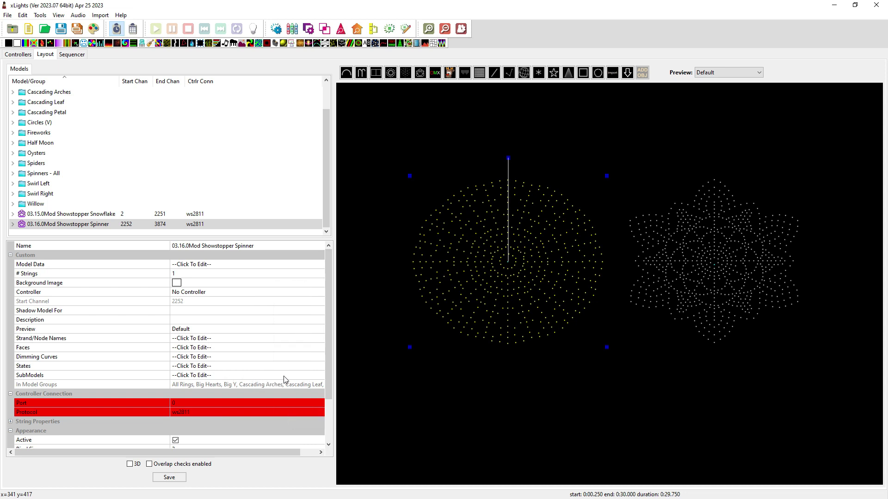
click(47, 57)
click(266, 376)
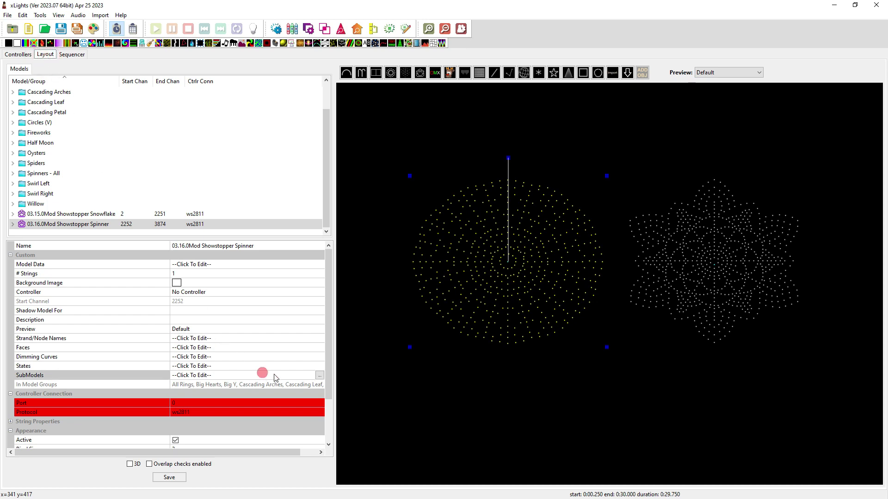
click(319, 376)
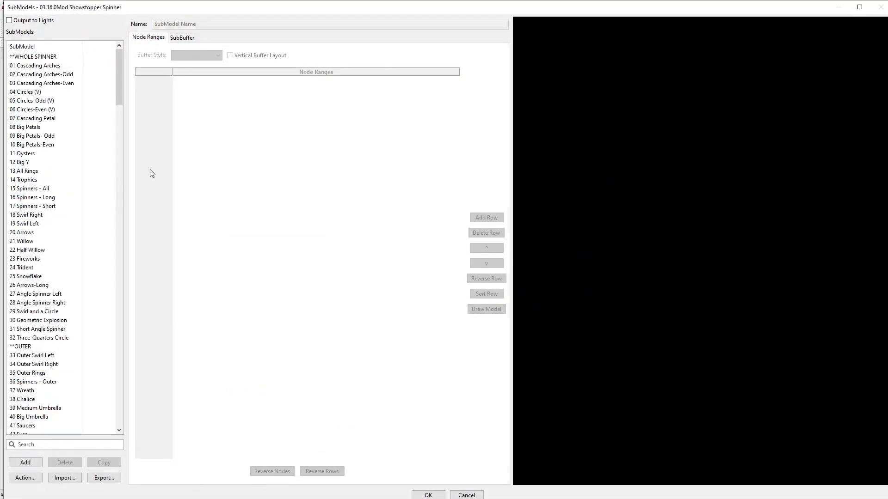
Step: Add a new empty submodel, SubModel-1, to the spinner
drag(117, 83, 117, 137)
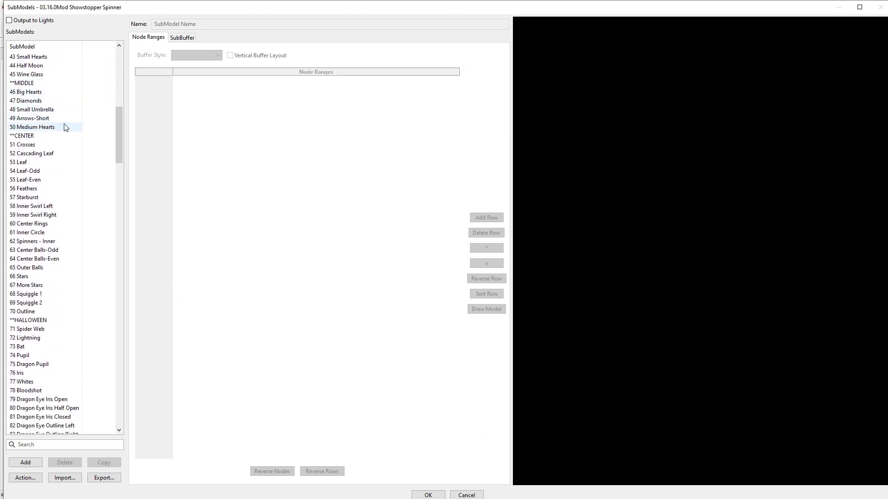
drag(117, 129, 133, 413)
click(25, 463)
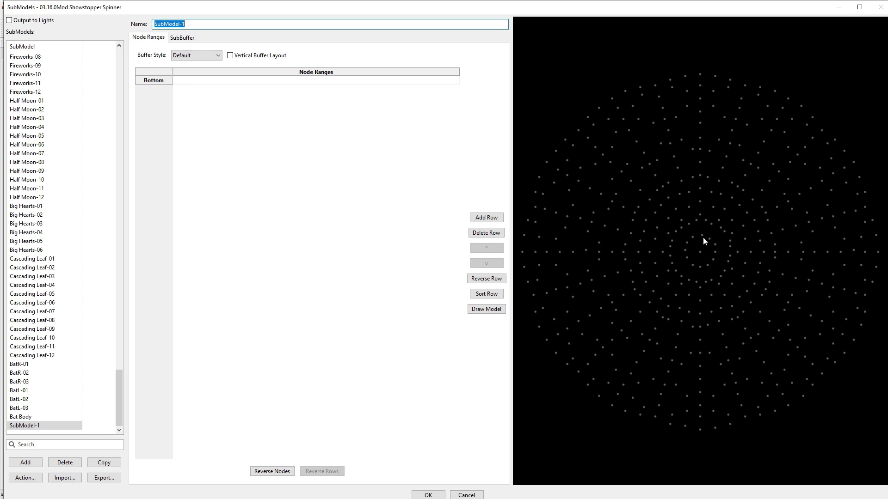
Step: Start the Bottom row with centre node 7, then nodes 30, 31, 61, 93, 149, 148, 364–366
drag(697, 232, 706, 239)
drag(706, 240, 707, 244)
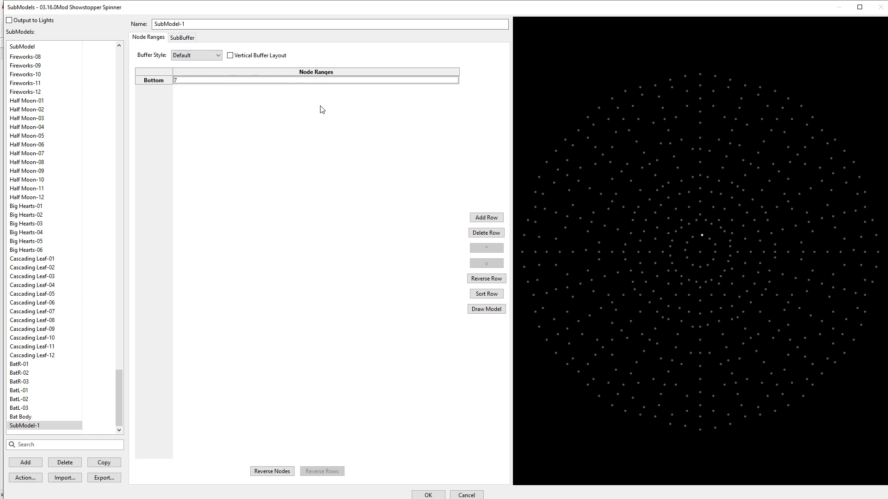
click(701, 229)
click(700, 214)
click(701, 200)
click(710, 191)
click(718, 180)
click(724, 169)
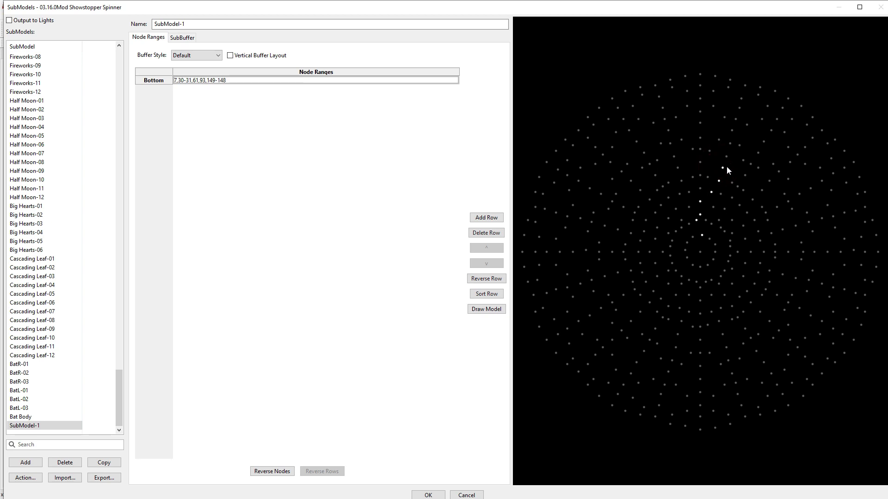
click(709, 149)
click(700, 138)
click(700, 123)
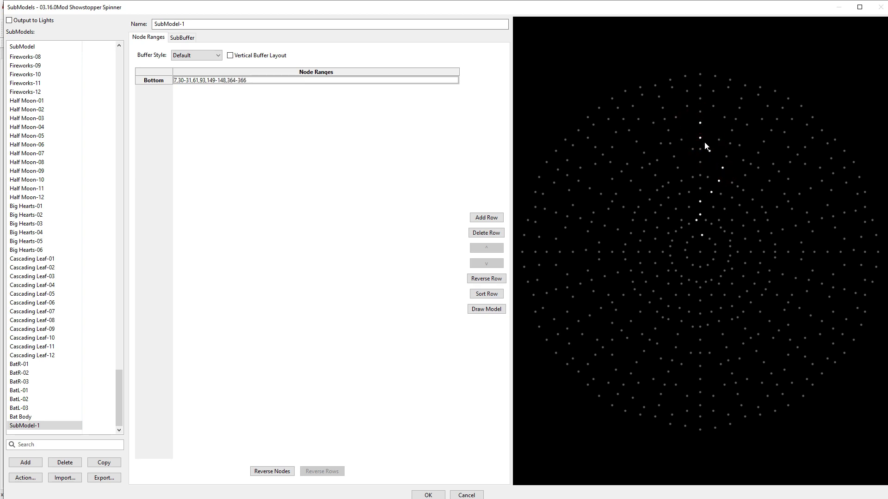
Step: Extend the arm to the top edge with nodes 382, 369–375, 381 and 347, leaving out 376
click(712, 111)
click(700, 97)
click(687, 90)
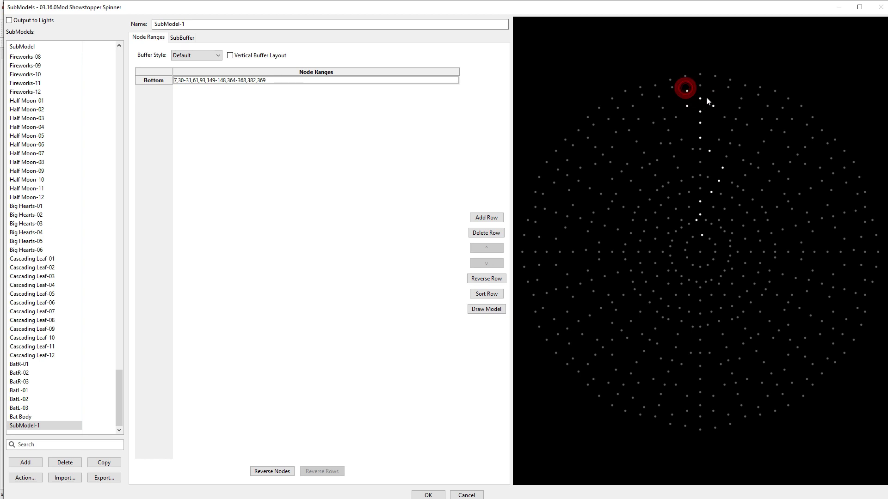
click(706, 89)
click(700, 87)
click(698, 73)
drag(683, 74, 721, 85)
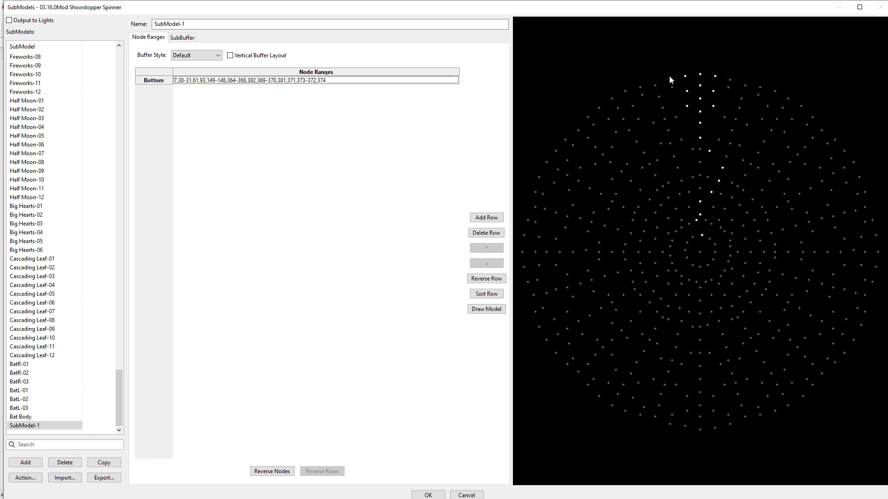
click(670, 75)
click(729, 79)
drag(674, 85, 673, 86)
click(745, 89)
click(746, 88)
Step: Apply Symmetrize (Rotational) to the Bottom row with degree 11 and no centre node
right_click(301, 84)
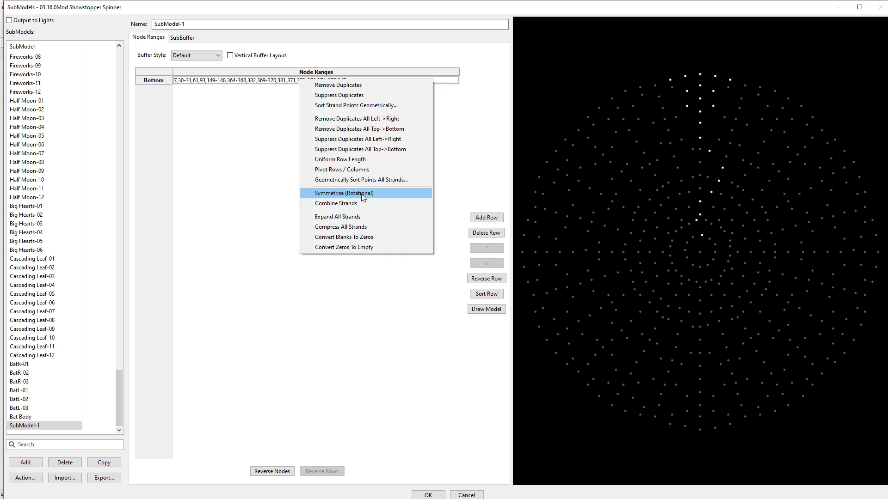
click(362, 193)
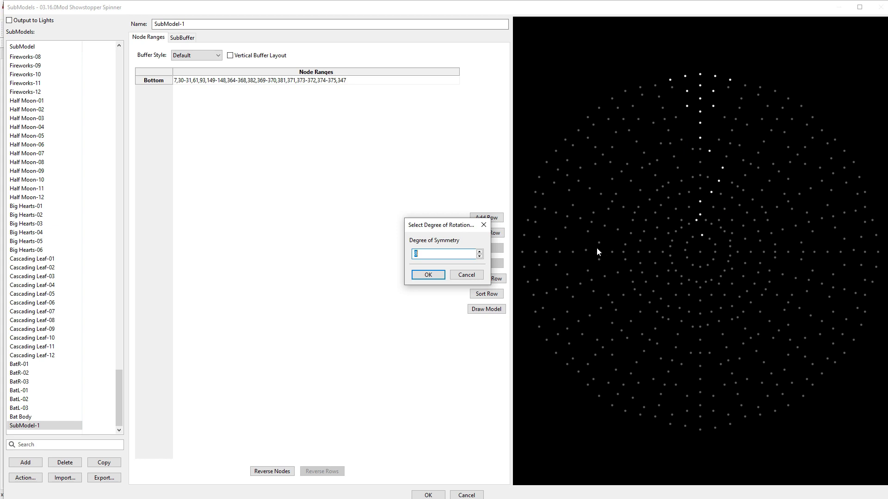
click(480, 253)
click(480, 252)
click(479, 252)
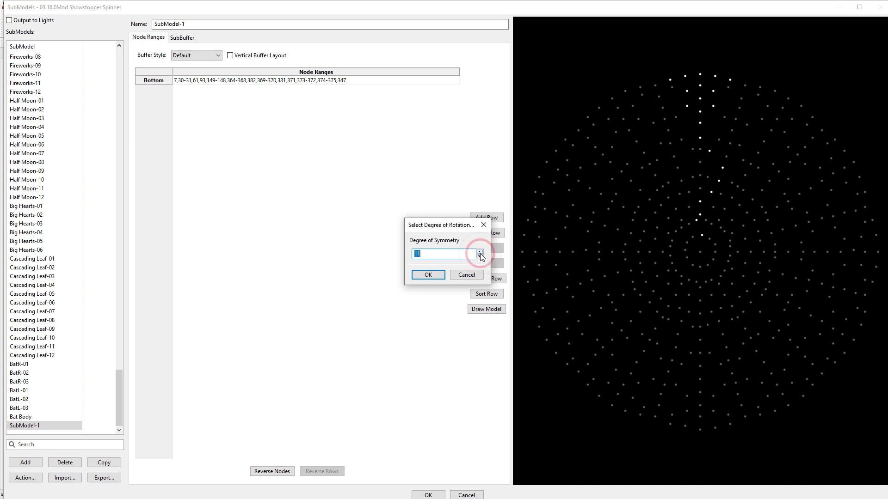
click(429, 275)
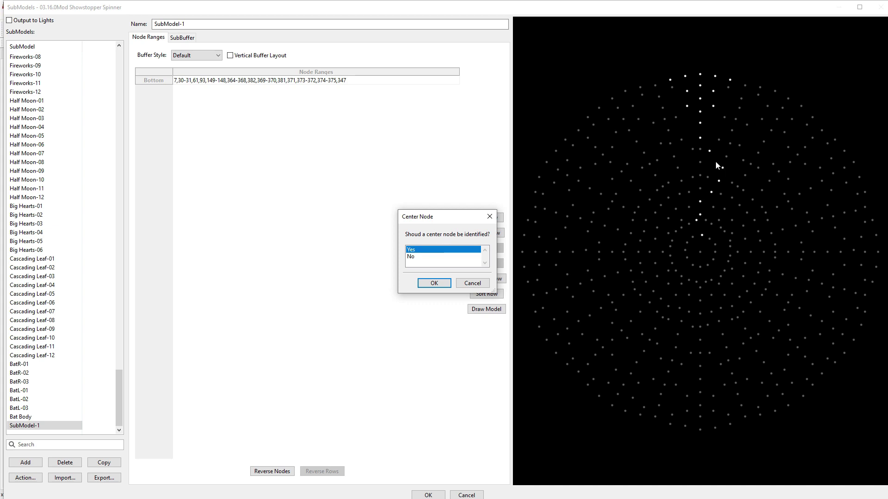
click(416, 257)
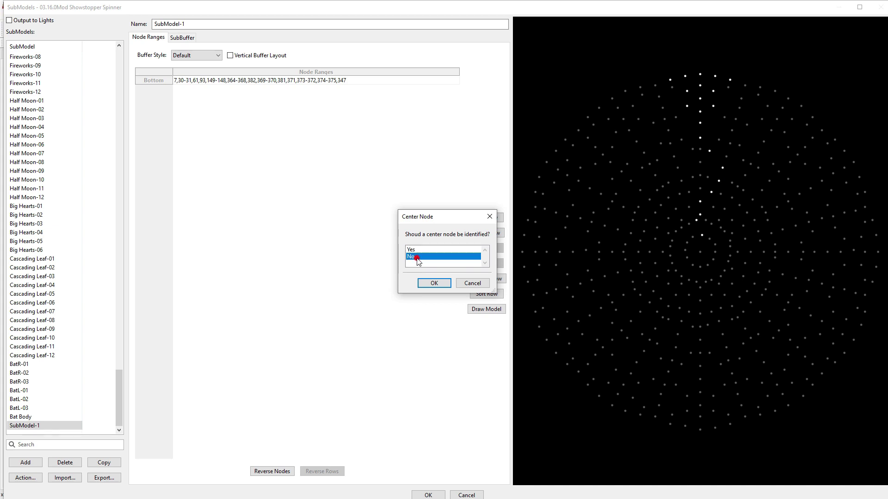
click(435, 284)
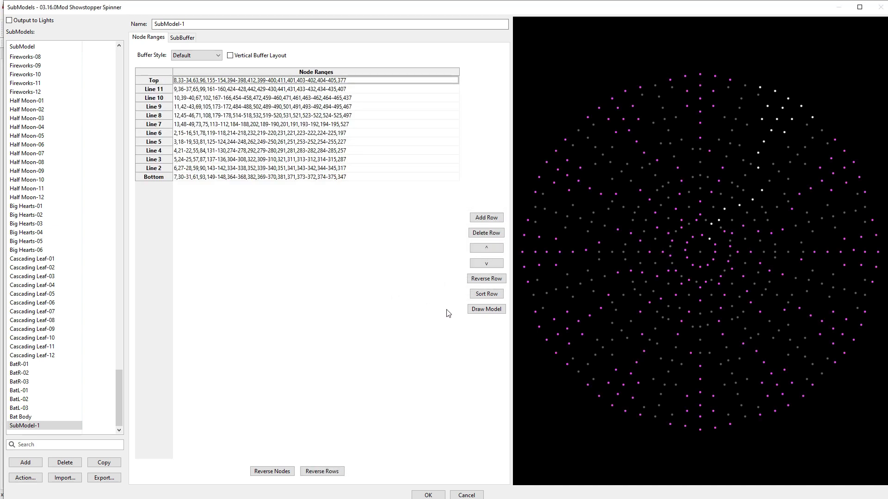
Step: Review each arm row from Line 10 down to Bottom, then accept SubModel-1
click(320, 98)
click(320, 107)
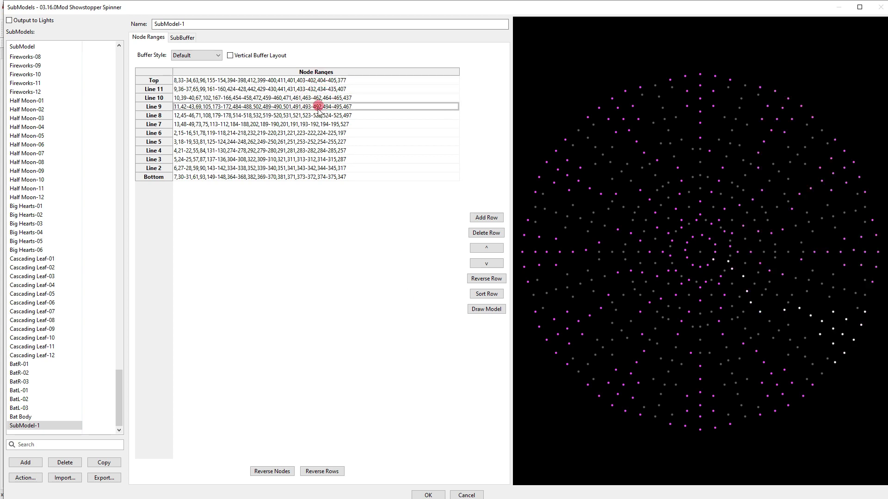
click(315, 115)
click(314, 124)
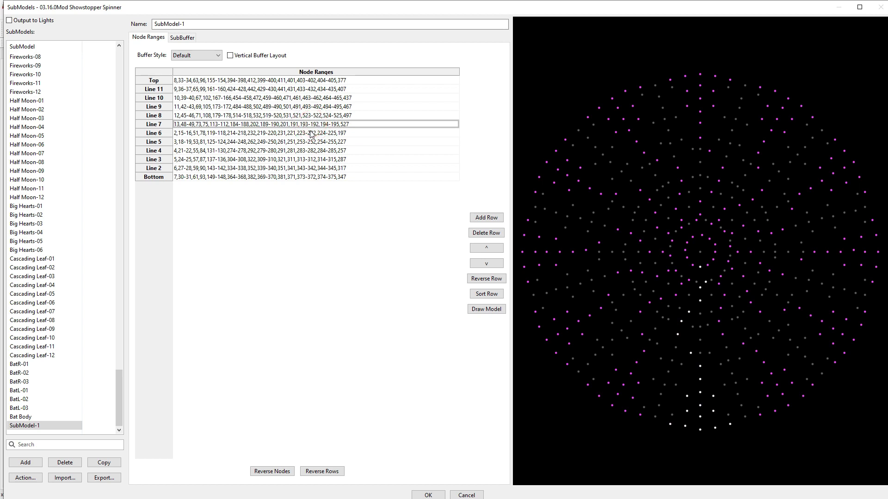
click(311, 132)
click(306, 141)
click(304, 150)
click(302, 159)
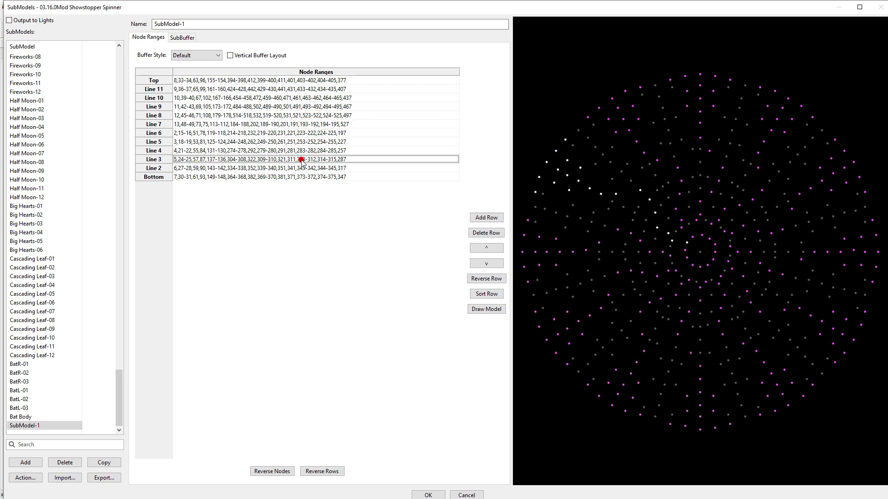
click(298, 168)
click(294, 177)
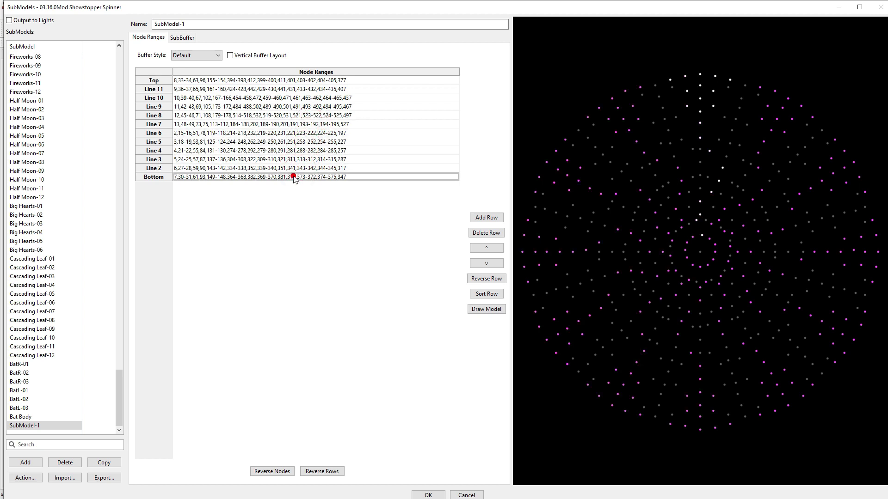
click(422, 494)
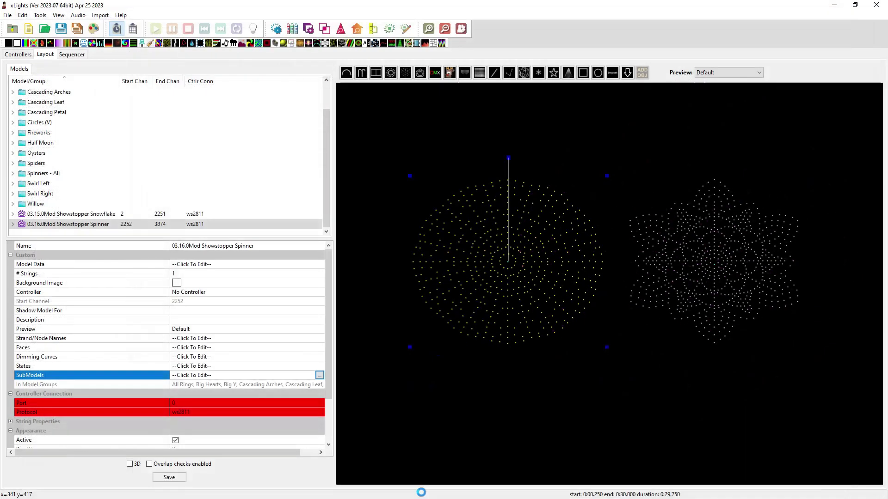
Step: Save the layout and expand the Showstopper Spinner's submodels in the sequencer
click(172, 477)
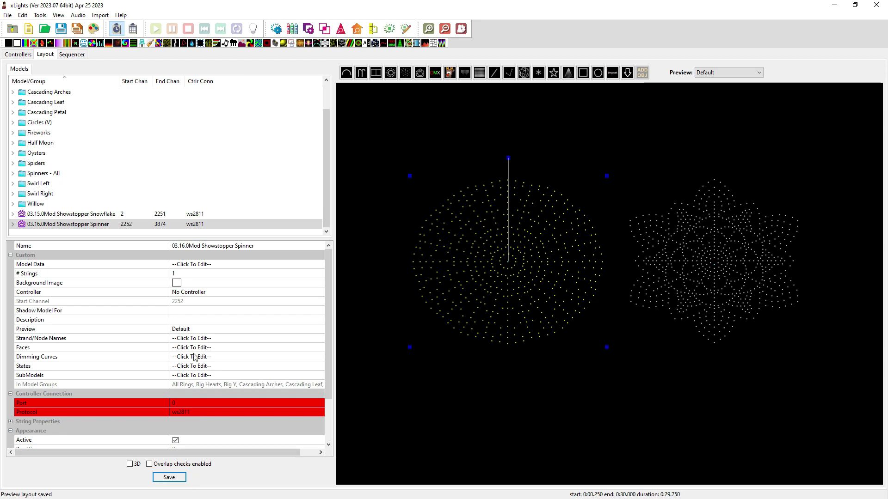
click(73, 54)
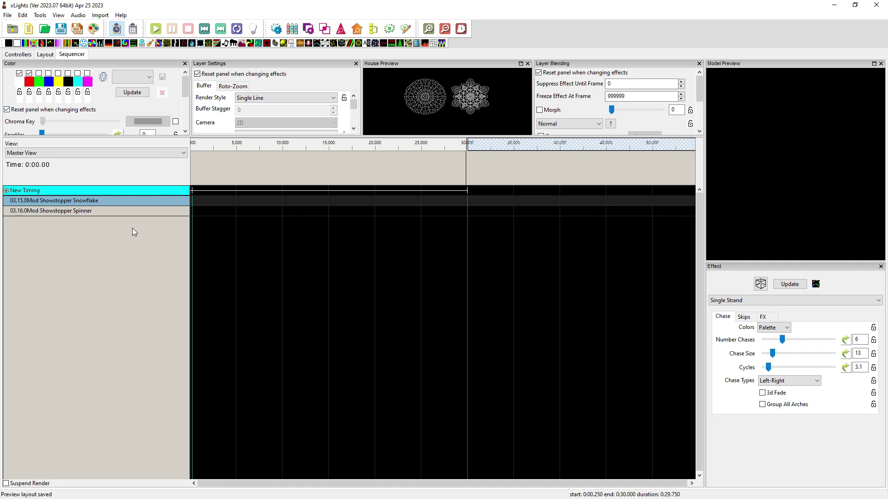
click(89, 211)
click(75, 200)
click(78, 211)
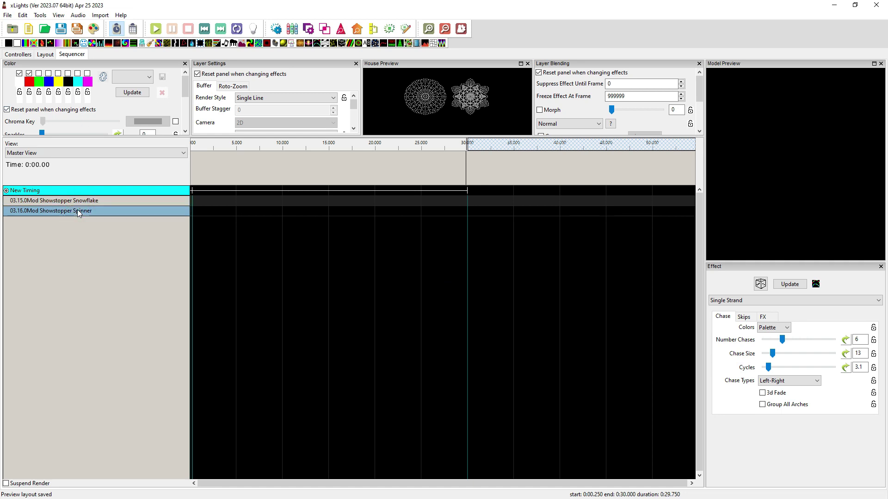
double_click(79, 211)
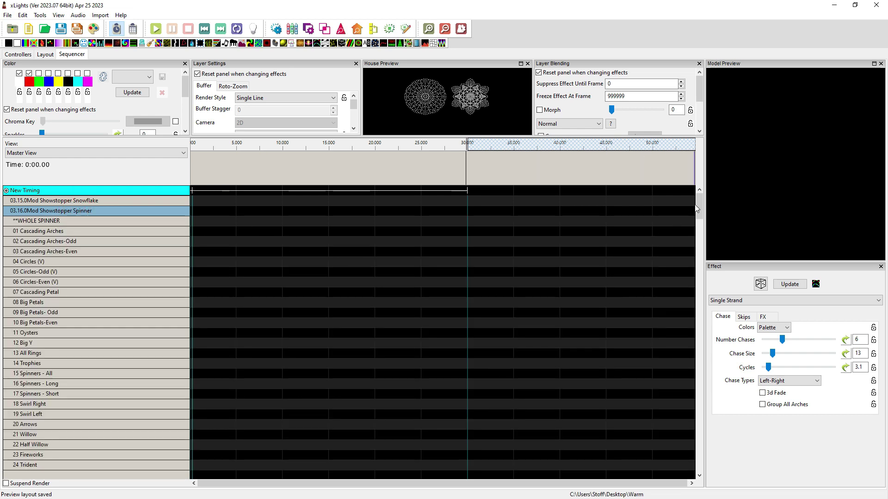
Step: Select the SubModel-1 row and pick the Single Strand effect
drag(699, 204, 703, 465)
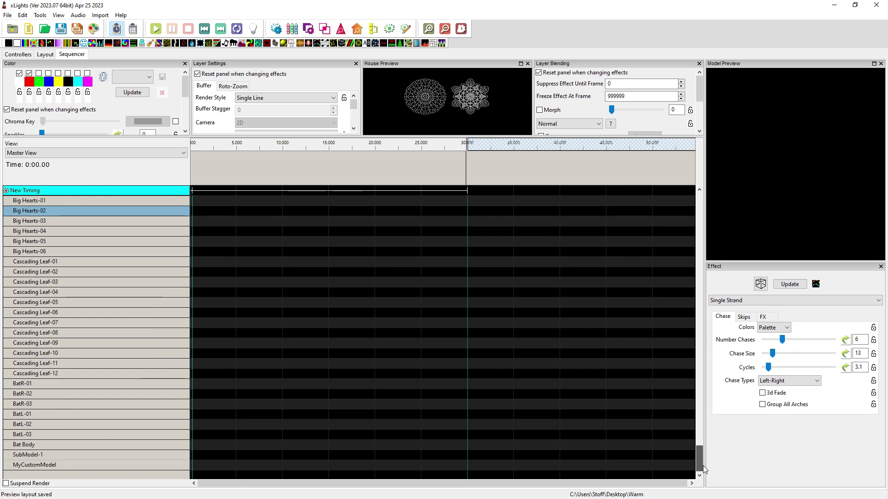
click(174, 455)
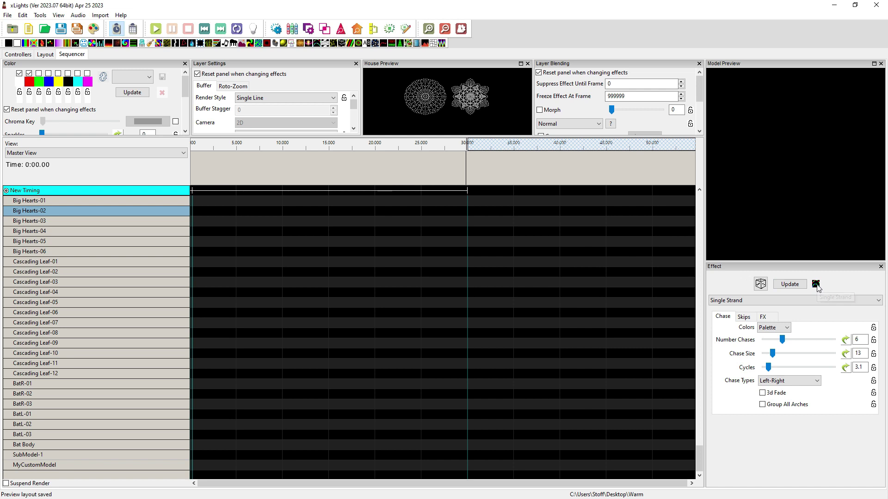
click(815, 284)
Step: Drop a Single Strand effect on SubModel-1 and tune Number Chases and Chase Size to 6 each
drag(815, 284, 430, 458)
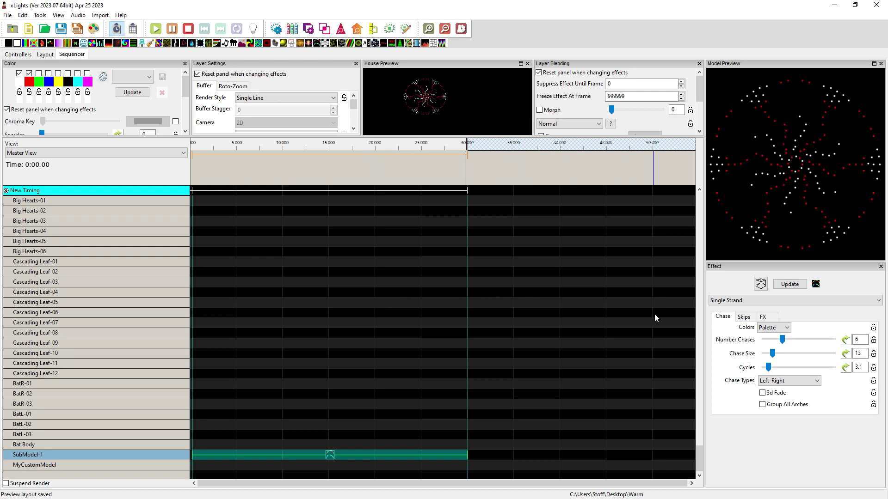
click(784, 344)
drag(785, 344, 806, 347)
click(805, 340)
drag(805, 342, 803, 343)
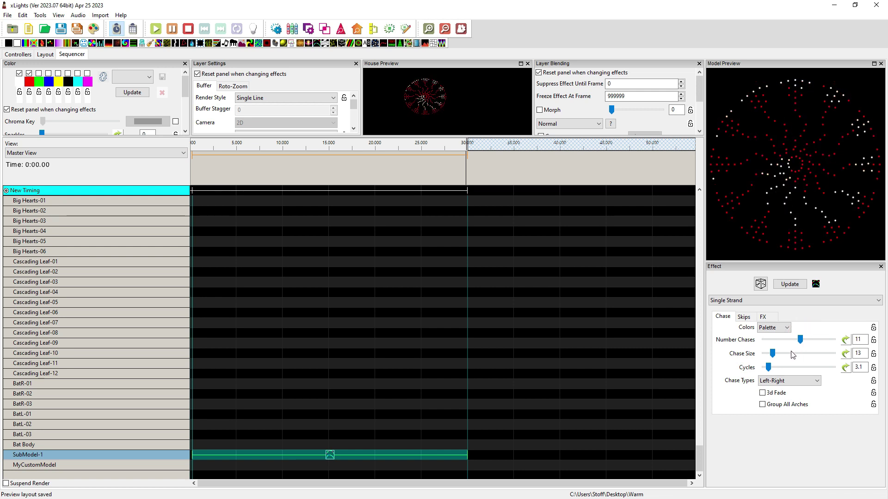
drag(772, 355, 767, 360)
drag(768, 358, 771, 359)
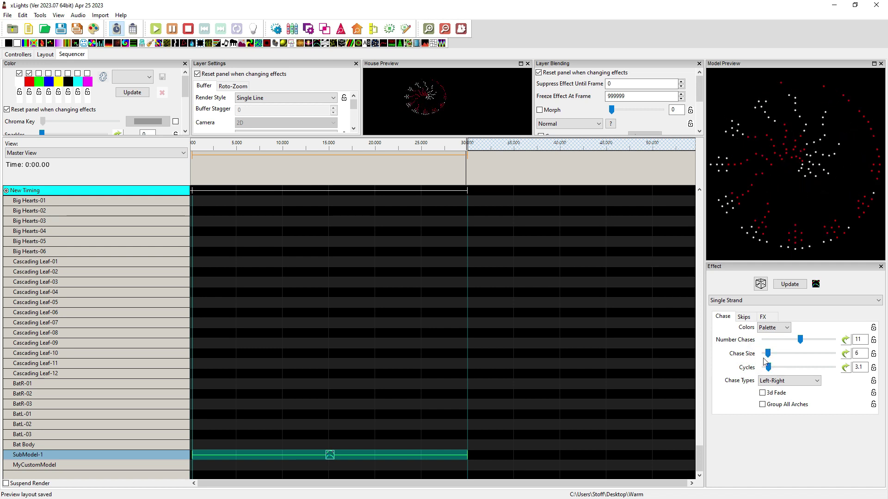
drag(801, 342, 782, 345)
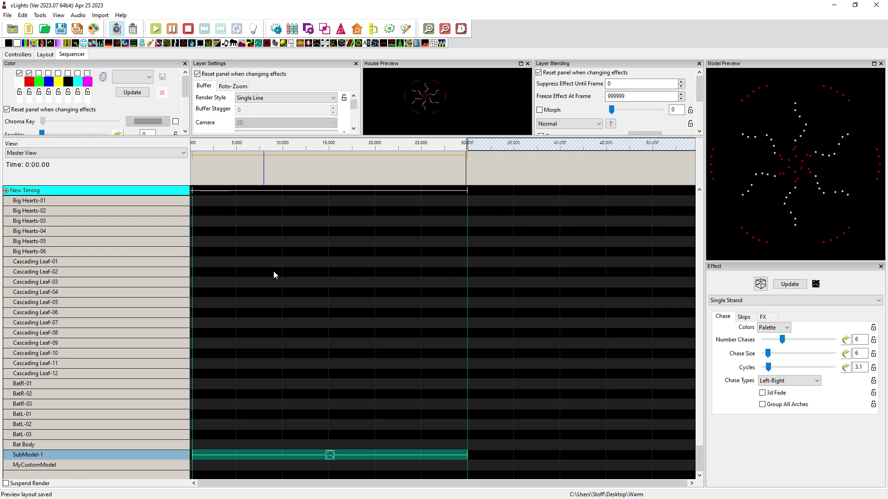
Step: In the layout, select the Showstopper Snowflake and open its SubModels editor
click(45, 55)
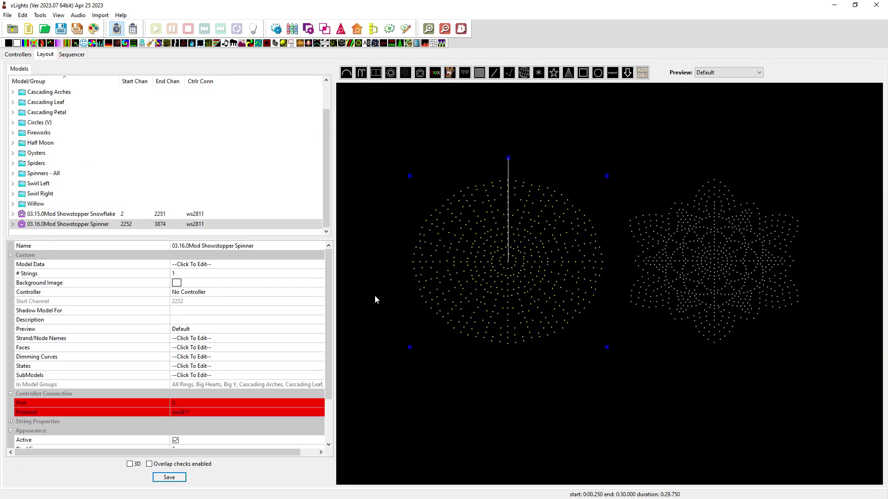
click(710, 263)
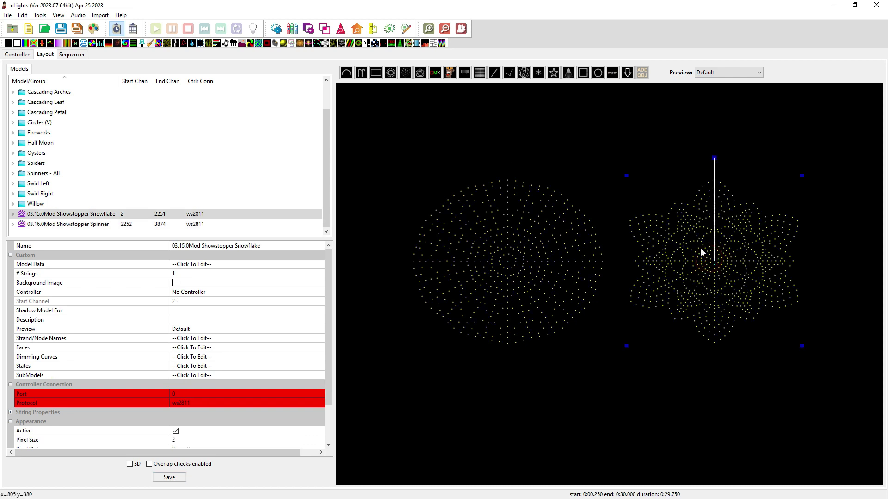
click(569, 250)
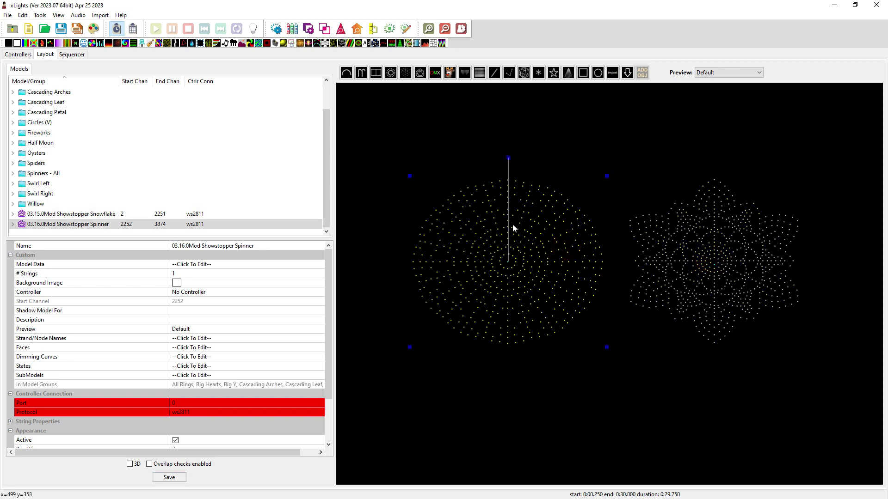
click(717, 204)
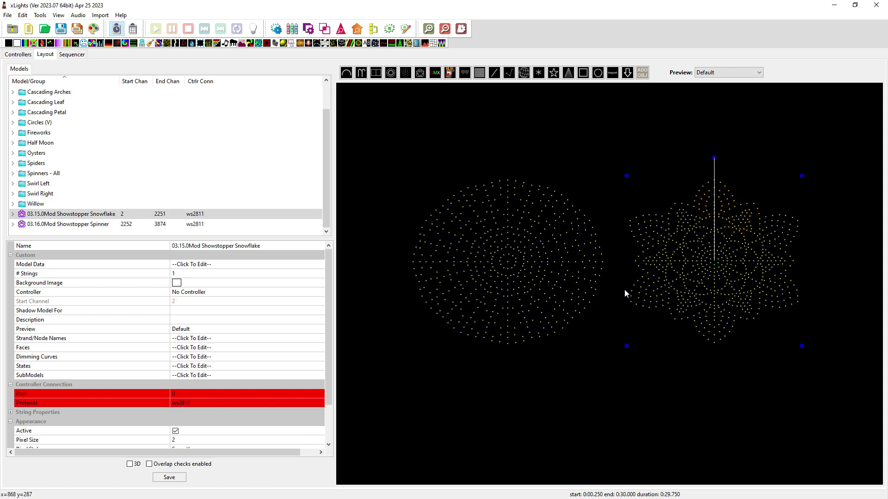
click(272, 376)
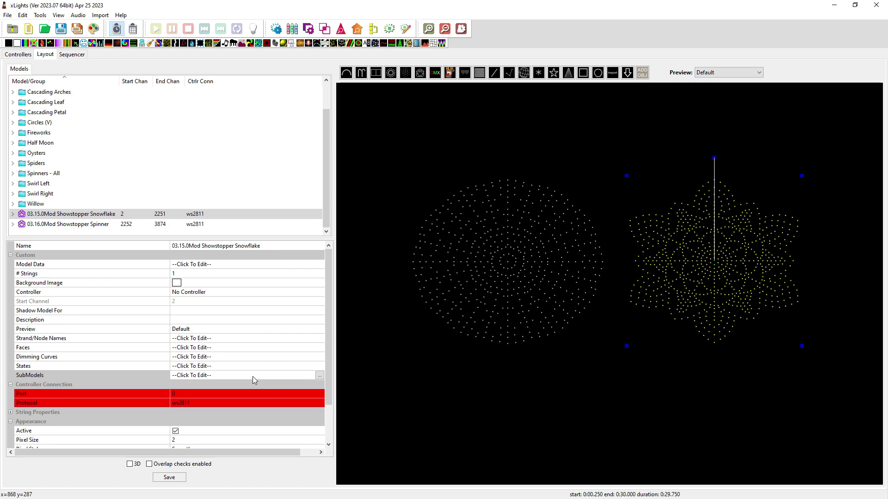
click(318, 375)
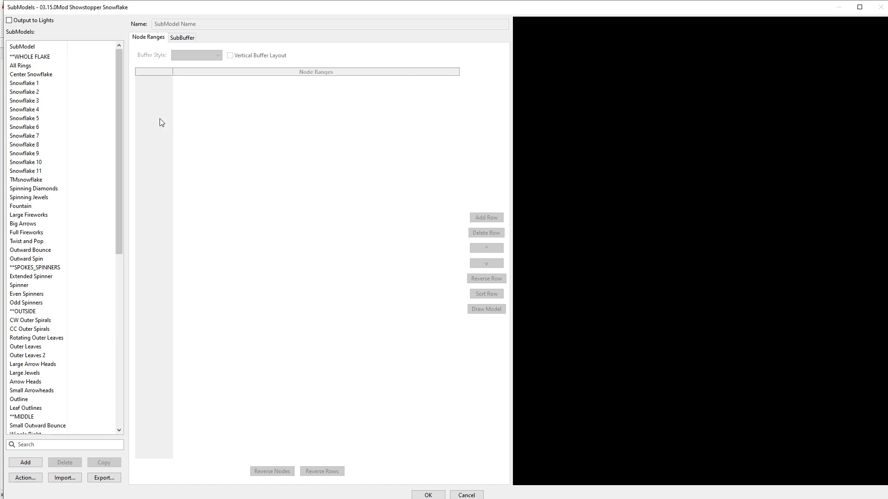
Step: Add SubModel-2, delete the old SubModel-1 with confirmation, and select SubModel-2
drag(118, 191, 115, 379)
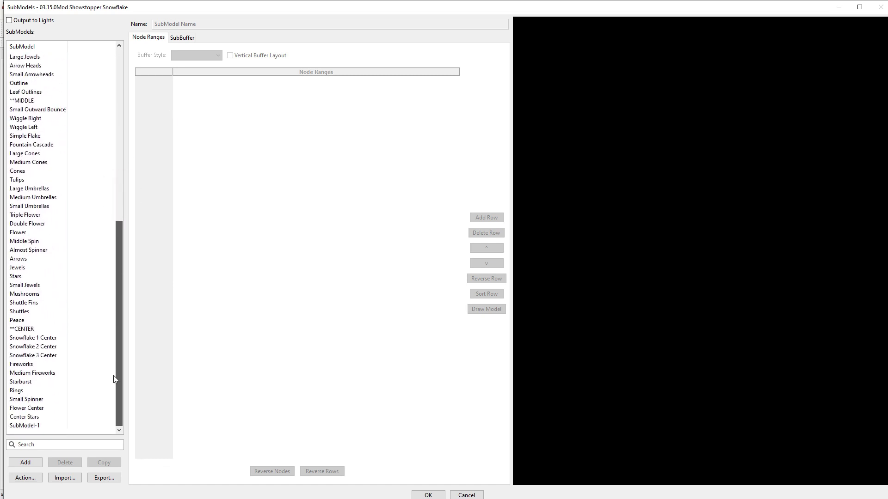
click(31, 462)
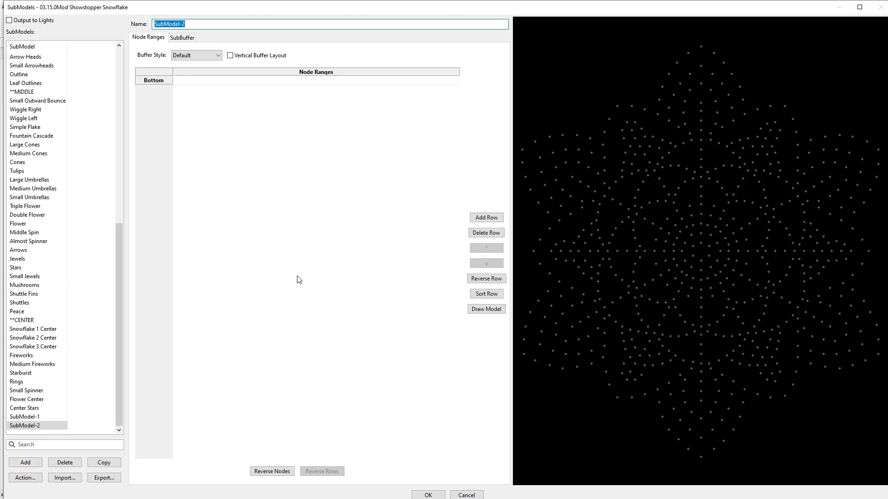
click(28, 417)
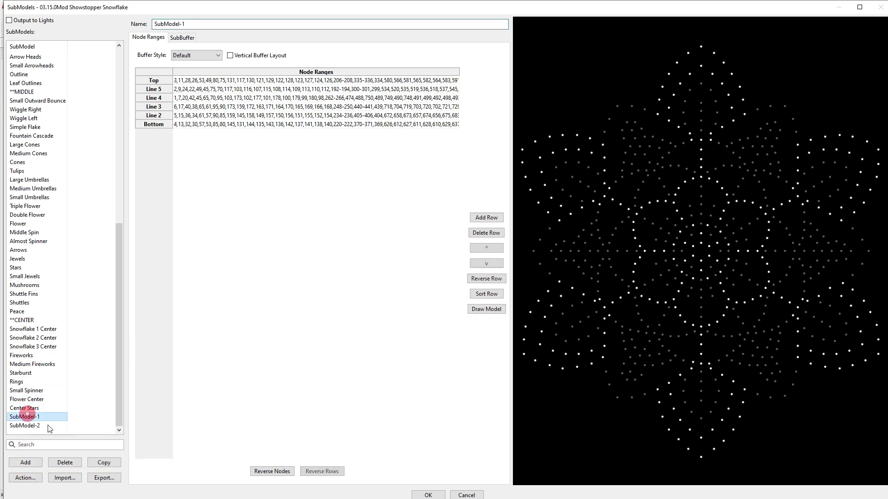
click(65, 463)
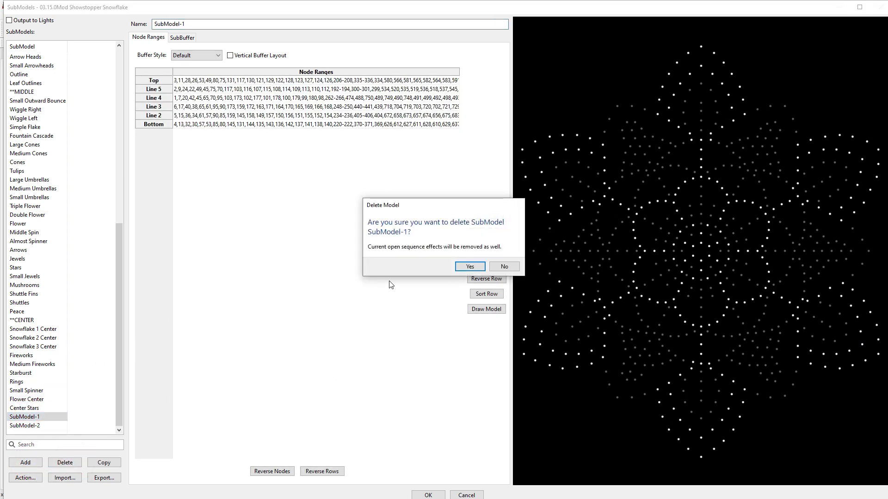
click(470, 267)
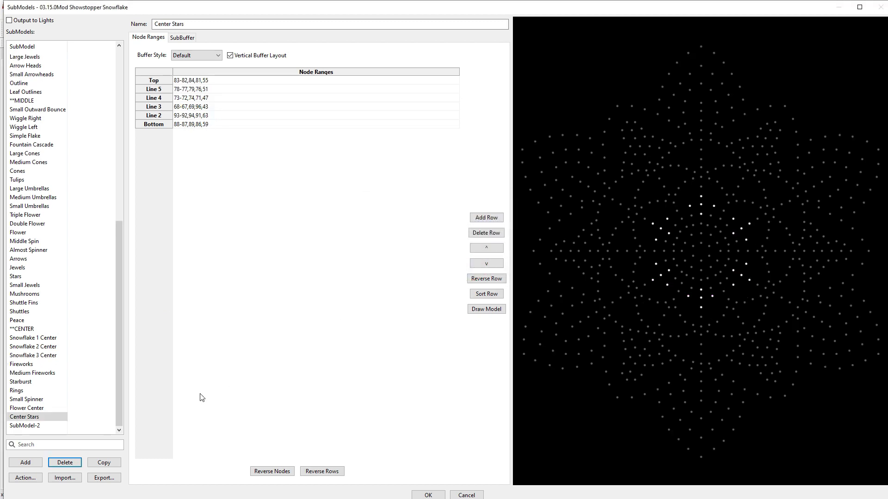
click(40, 426)
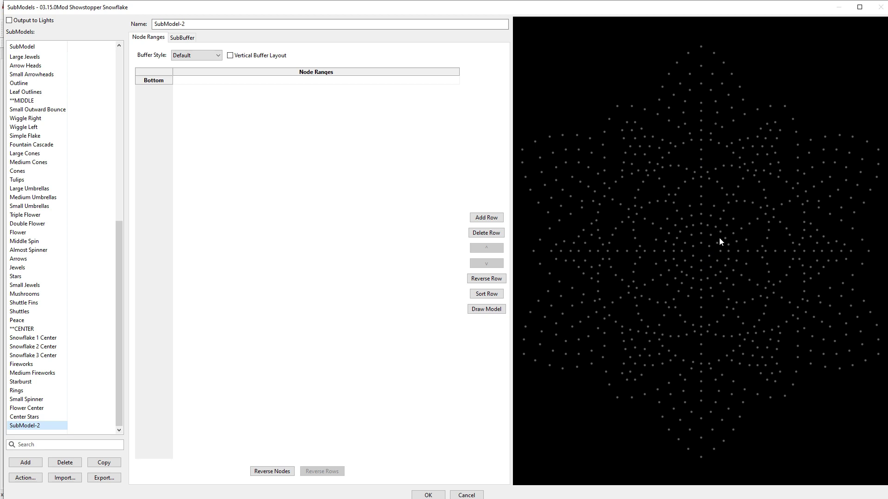
Step: Begin the Bottom row with nodes 14, 33, 149, 144, 150, 143, 151, 142, 152, 141, 154
click(689, 236)
click(688, 229)
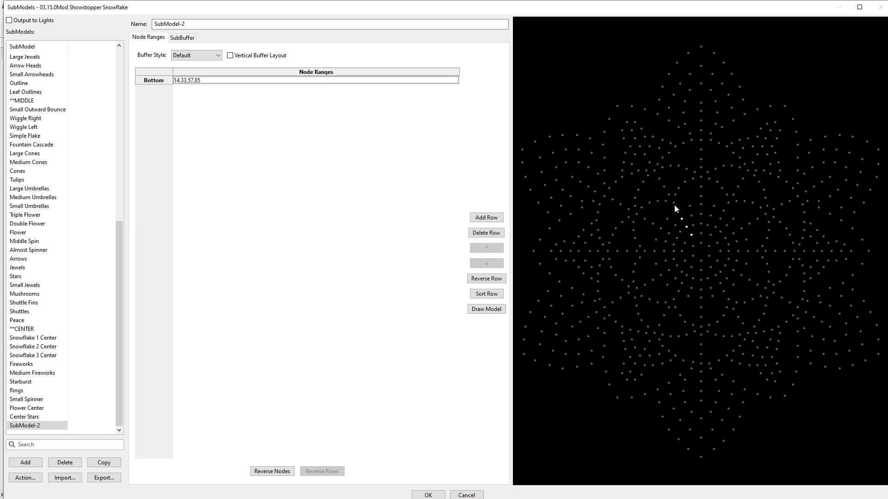
click(672, 202)
drag(664, 200, 674, 202)
click(657, 201)
click(673, 195)
click(678, 189)
click(648, 201)
click(683, 181)
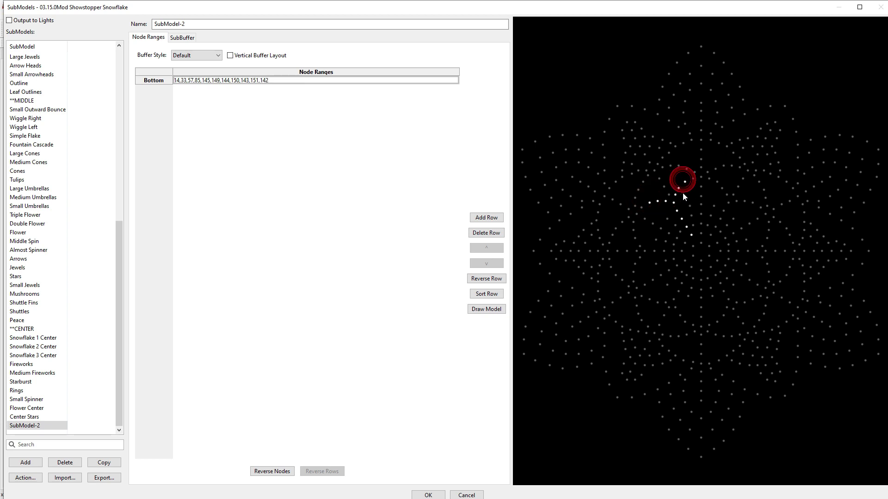
click(641, 207)
click(692, 178)
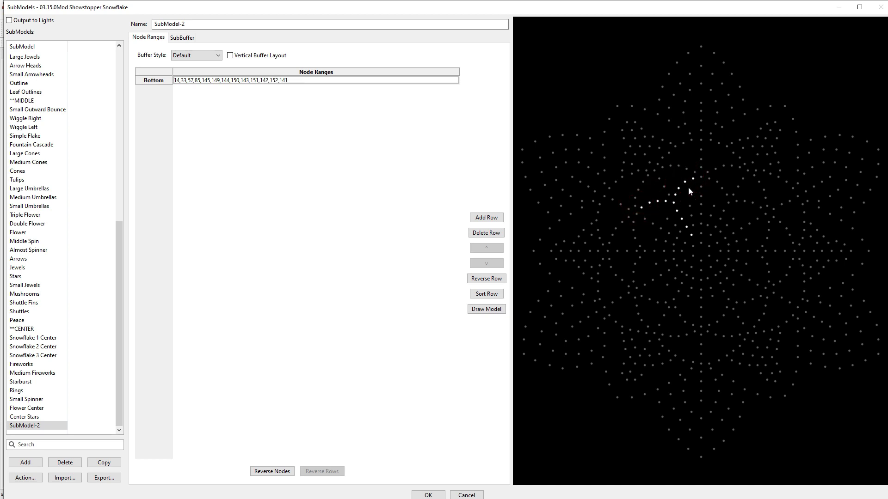
click(636, 213)
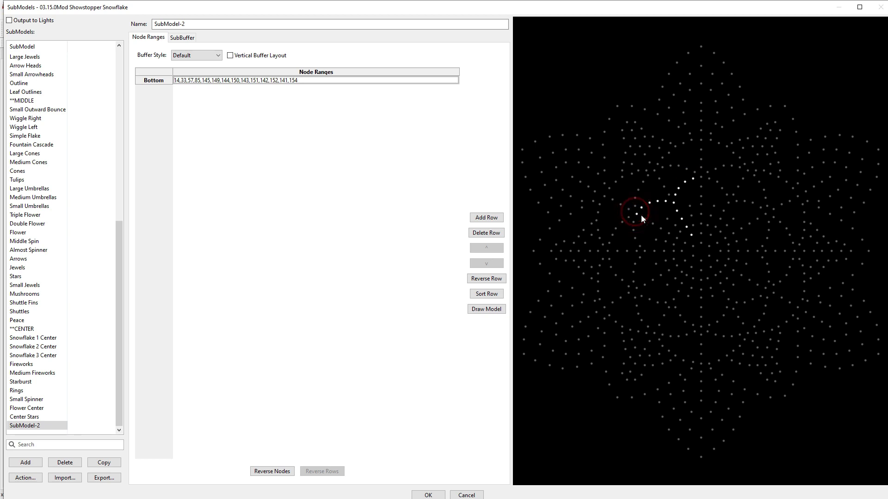
Step: Continue the arc with node 140 and nodes 223 through 233
click(701, 176)
click(640, 208)
click(693, 170)
click(640, 199)
click(686, 169)
click(637, 189)
click(678, 165)
click(647, 183)
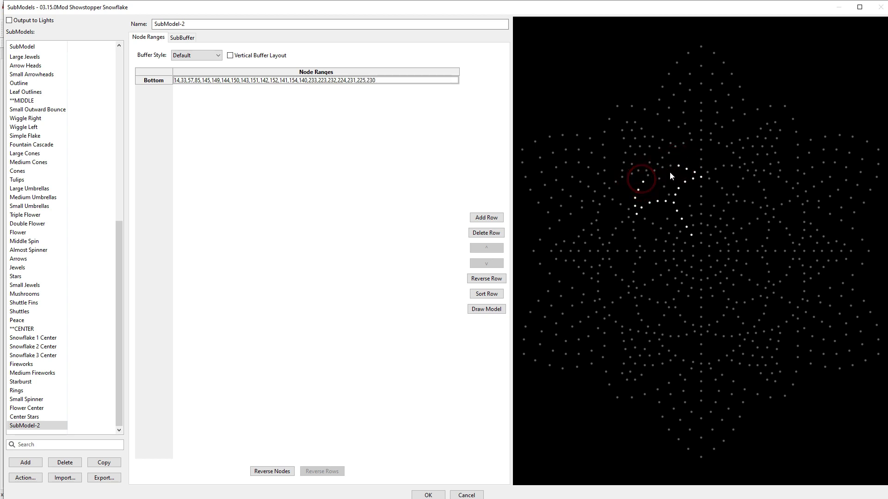
click(669, 164)
click(653, 178)
click(660, 168)
click(654, 170)
Step: Add nodes 377, 383, 384, 382 and neighbouring nodes along the arc's upper edge
click(648, 162)
click(643, 153)
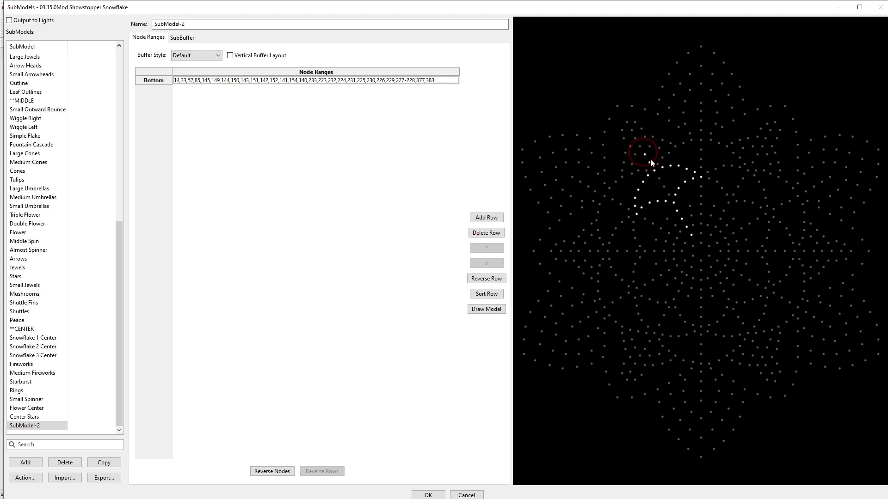
click(640, 146)
click(635, 152)
click(648, 146)
click(656, 146)
click(632, 170)
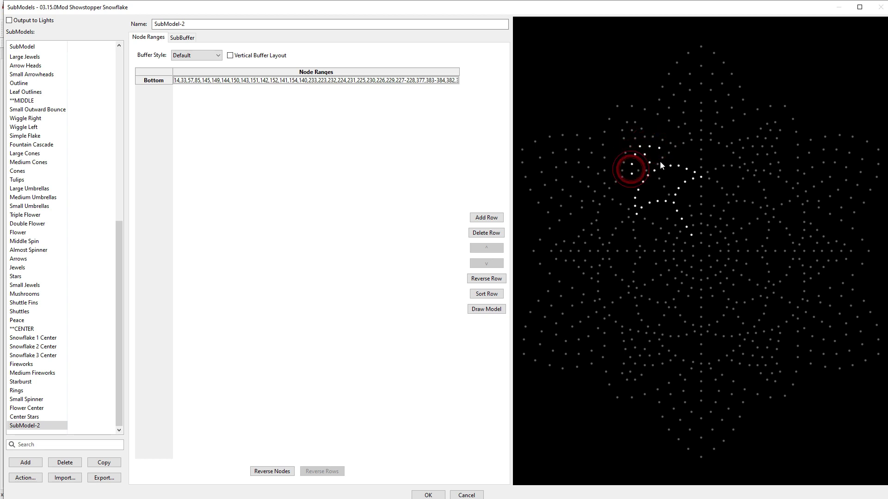
Step: Append five outer snowflake nodes just above the arc to the Bottom row
click(635, 138)
click(624, 149)
click(650, 134)
click(623, 160)
click(661, 136)
Step: Append five more outer nodes toward the snowflake's upper left
click(625, 120)
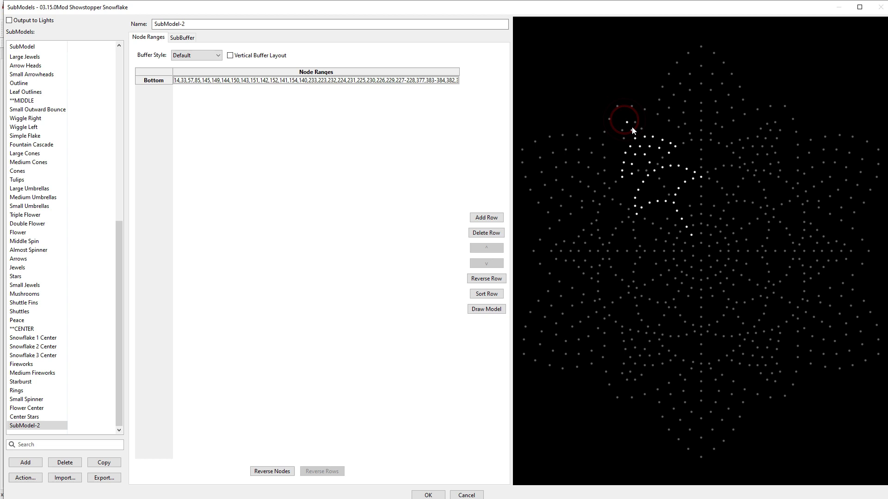
click(618, 106)
drag(614, 121, 616, 120)
click(604, 130)
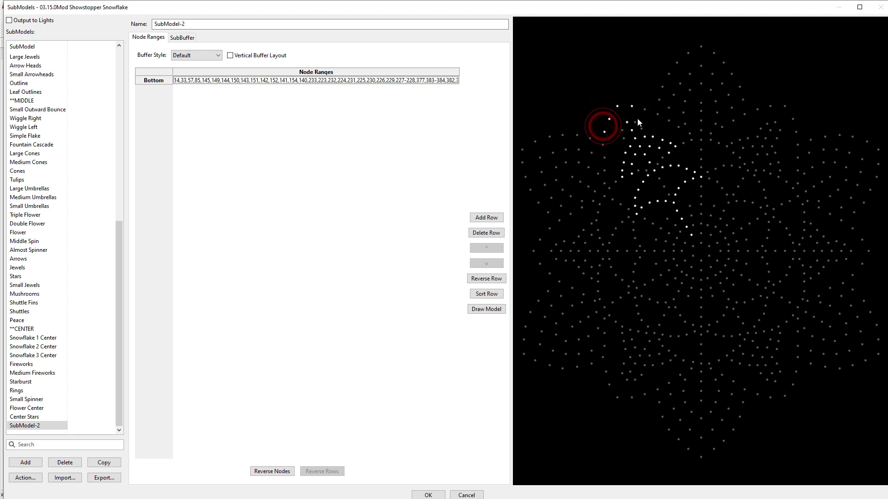
click(641, 106)
Step: Rename the submodel from SubModel-2 to 'Stacked Umbrellas'
click(198, 23)
drag(198, 23, 126, 24)
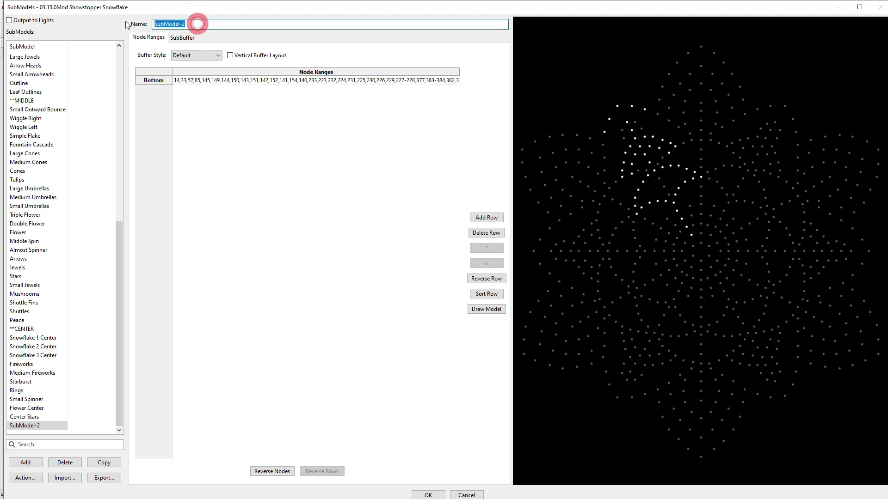
text(Sta)
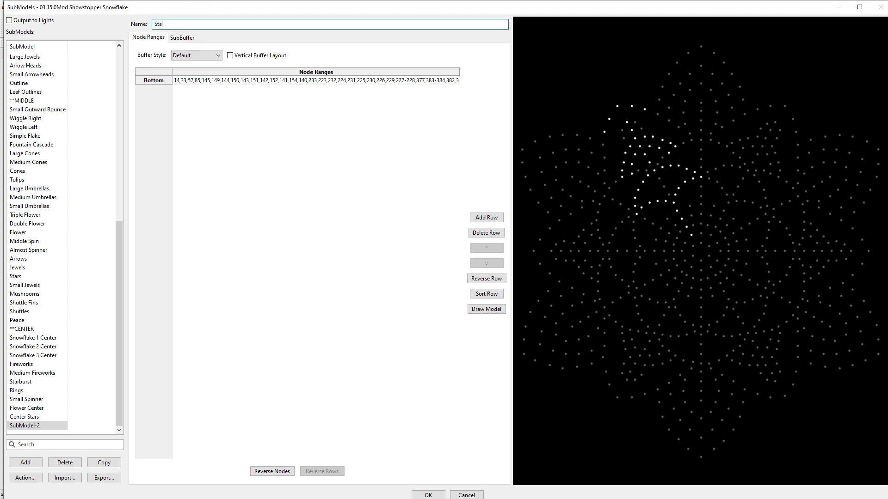
text(cked Umbrellas)
Step: Apply rotational symmetry with degree 6 to the Bottom row and accept the submodel
right_click(294, 83)
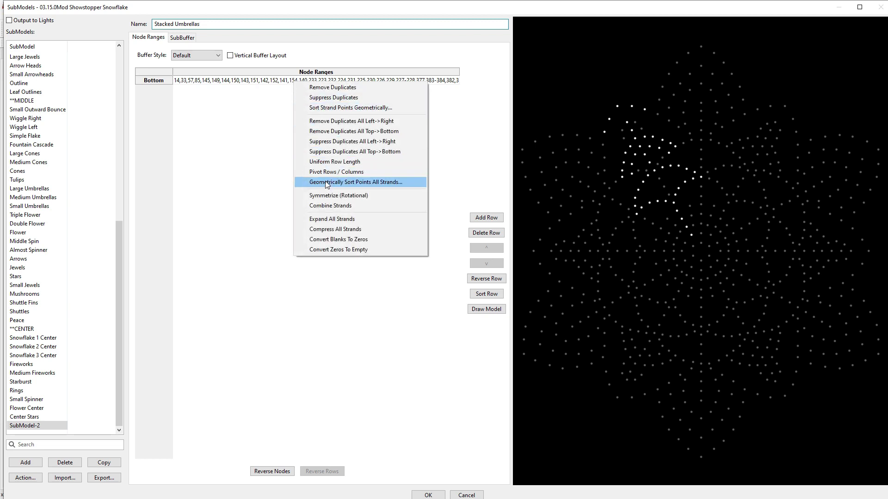
click(330, 196)
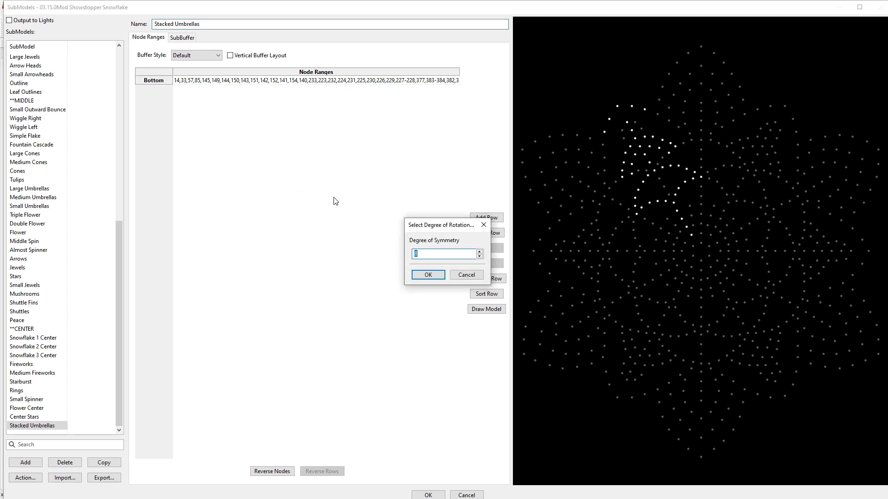
click(480, 257)
click(479, 257)
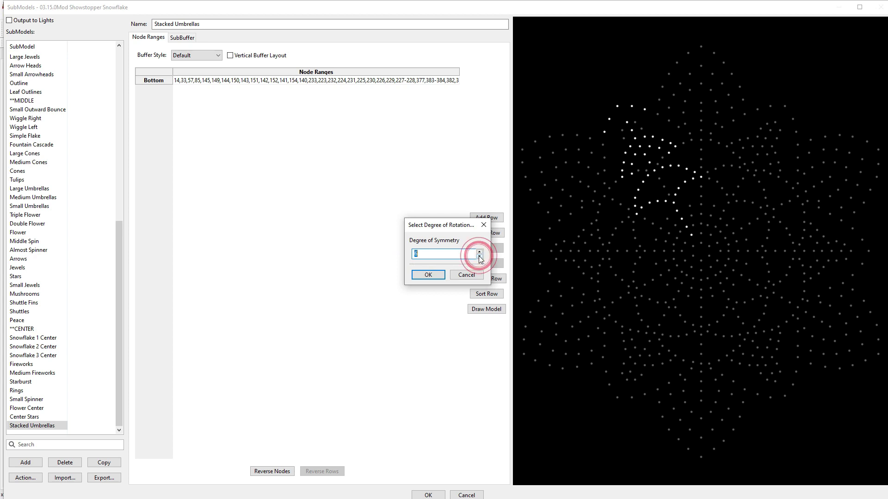
click(435, 276)
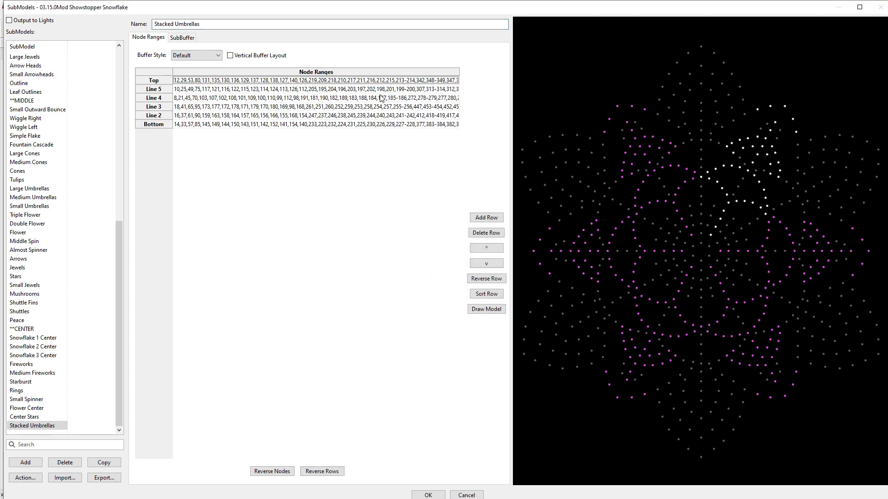
click(429, 495)
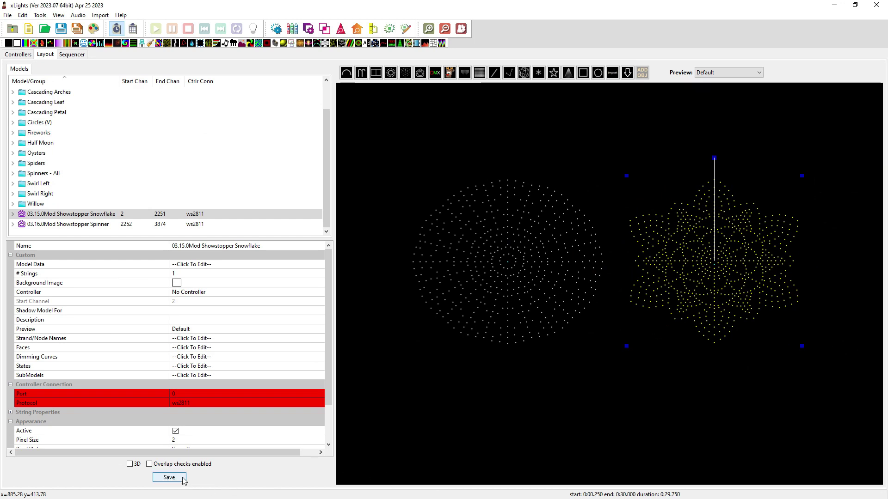
Step: Save the layout and preview SubModel-1's existing effect in the Sequencer
click(181, 477)
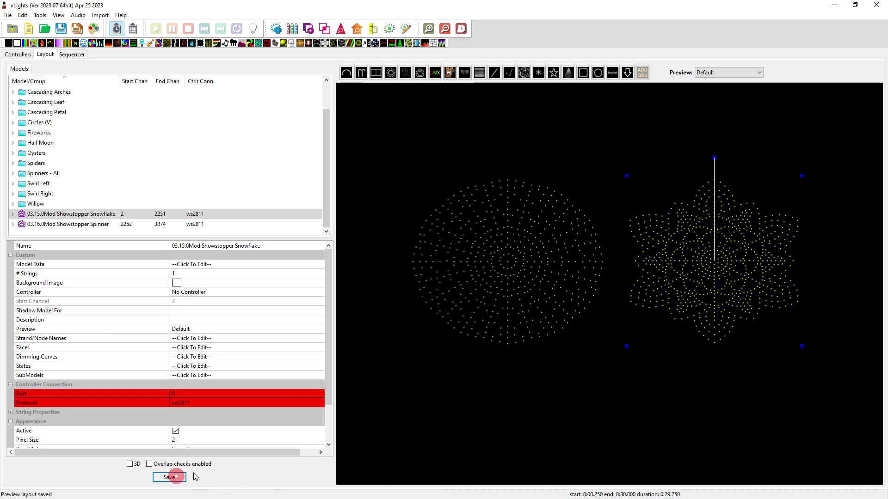
click(72, 54)
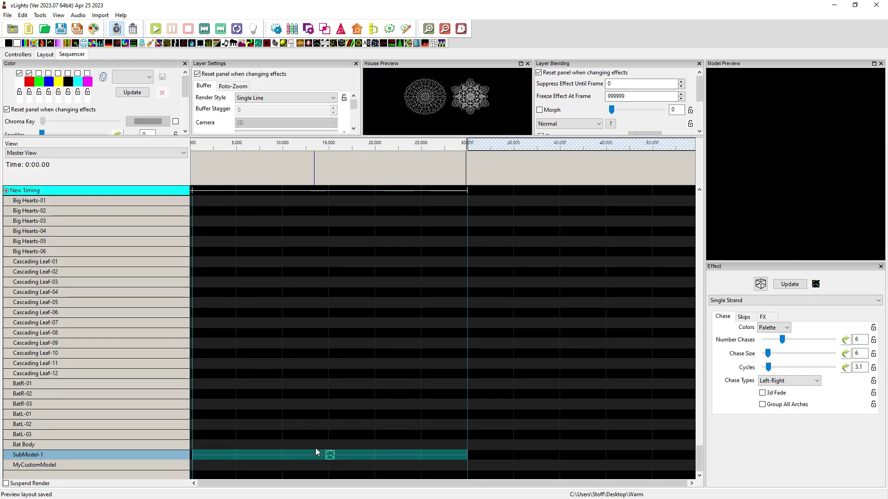
click(330, 455)
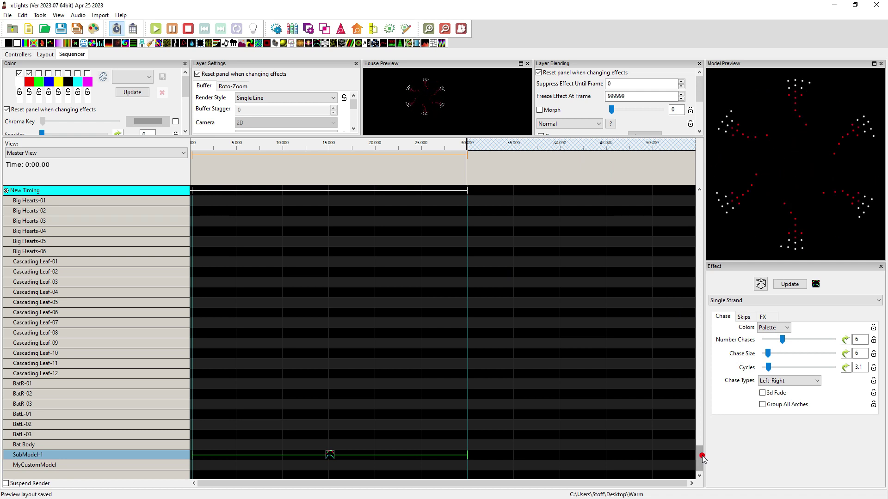
Step: Expand the Showstopper Snowflake row to list its submodels, including Stacked Umbrellas
drag(700, 456, 694, 201)
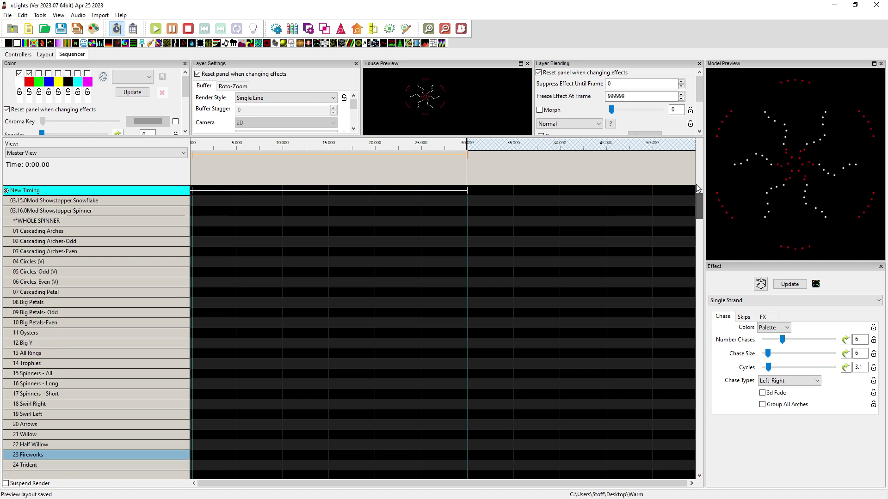
double_click(89, 200)
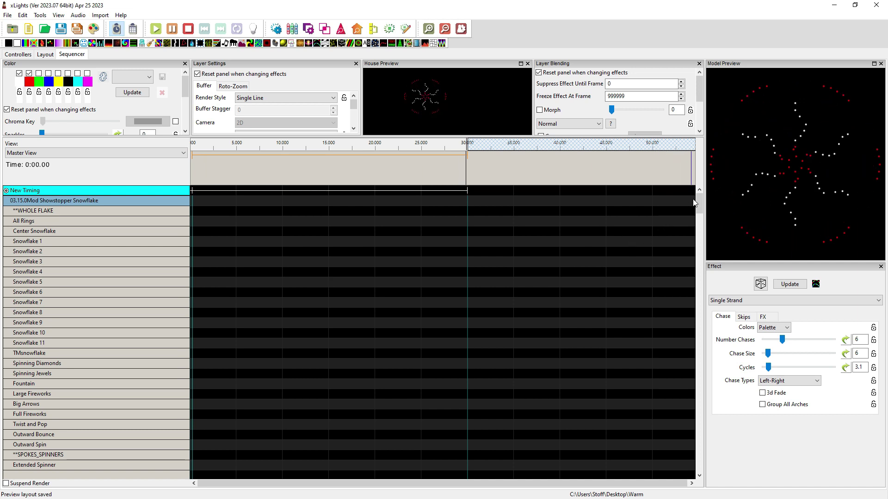
drag(697, 198, 714, 460)
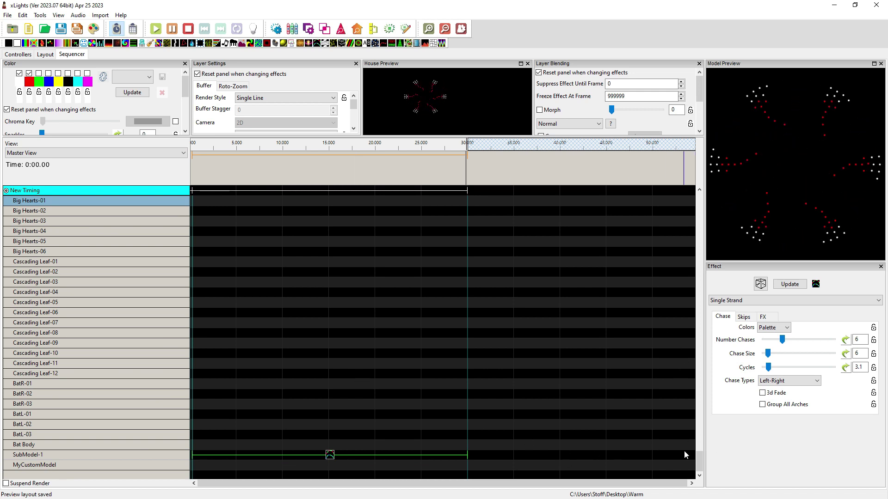
drag(699, 461, 707, 260)
Step: Add a Single Strand effect to the Stacked Umbrellas row and float the House Preview larger
click(169, 252)
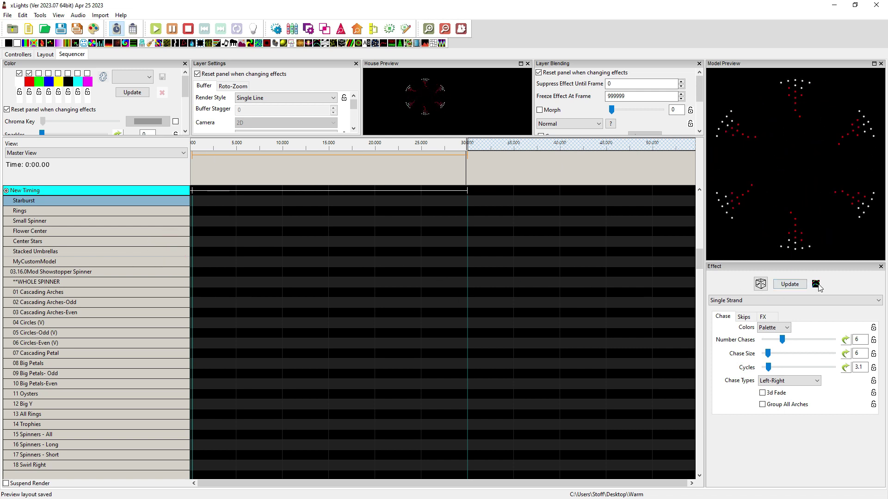
drag(817, 287, 304, 259)
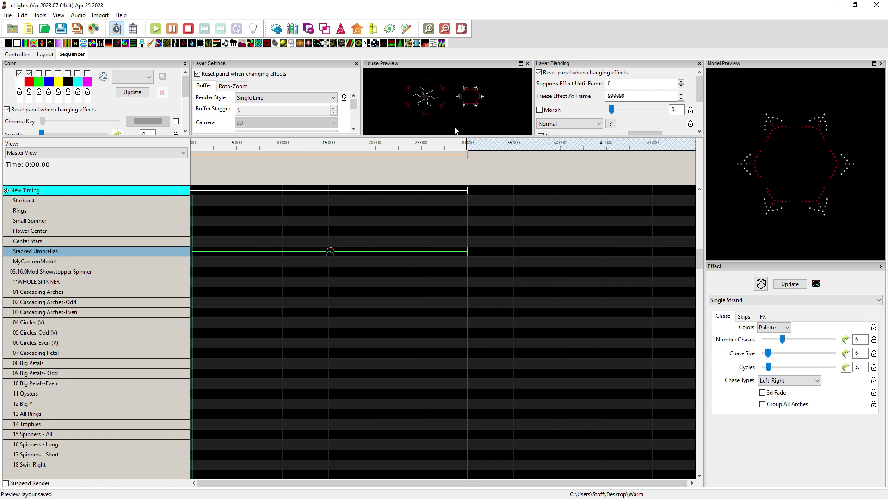
drag(470, 65, 170, 49)
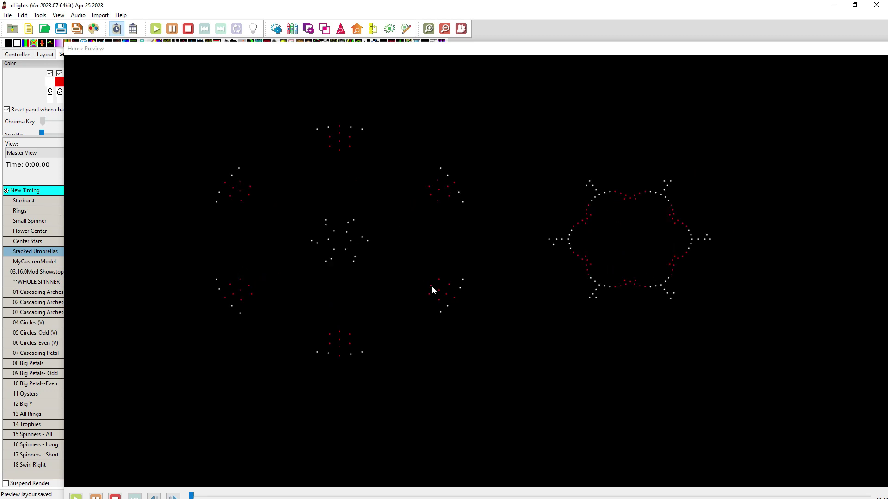
Step: Dock the floating House Preview back among the Sequencer panels
drag(510, 51, 485, 112)
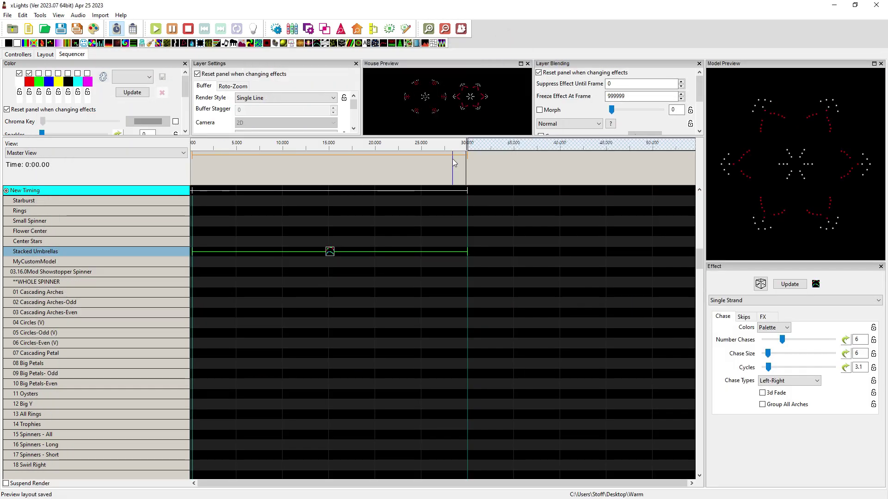